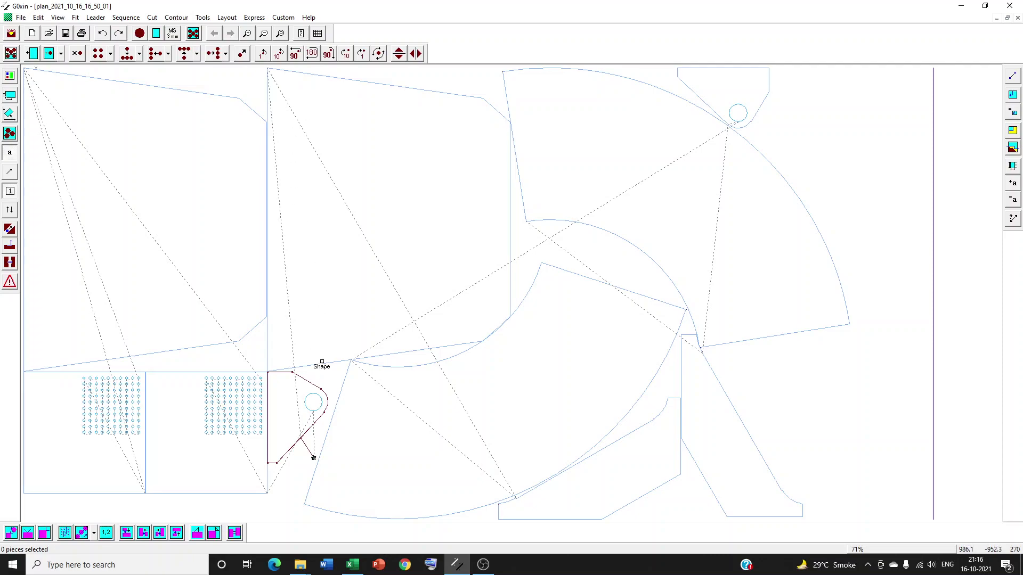
- Check the Leadin, Leadout and Tool_Dia values for mild steel thickness 20 in the materials spreadsheet
left_click(352, 565)
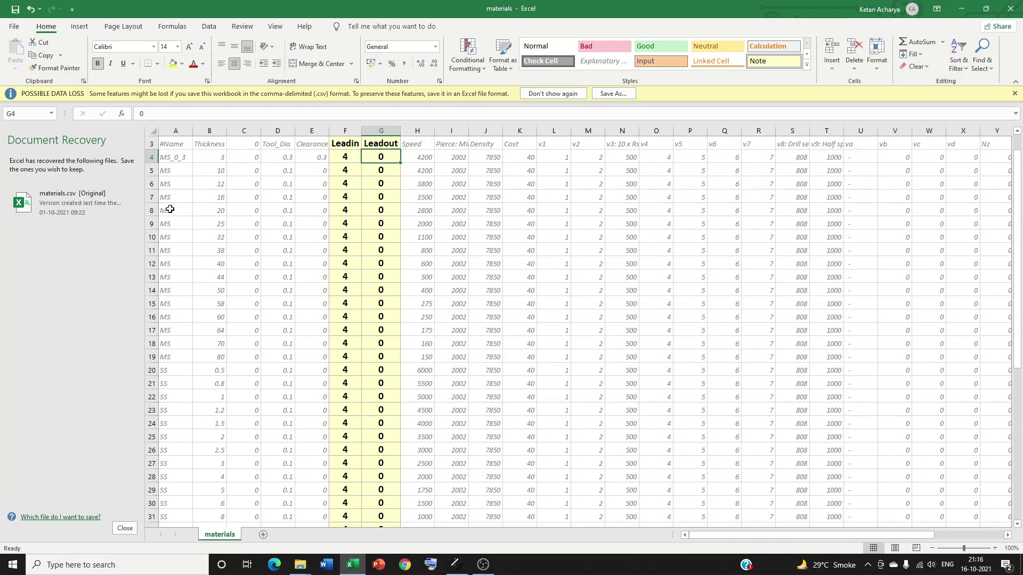
left_click_drag(169, 209, 209, 208)
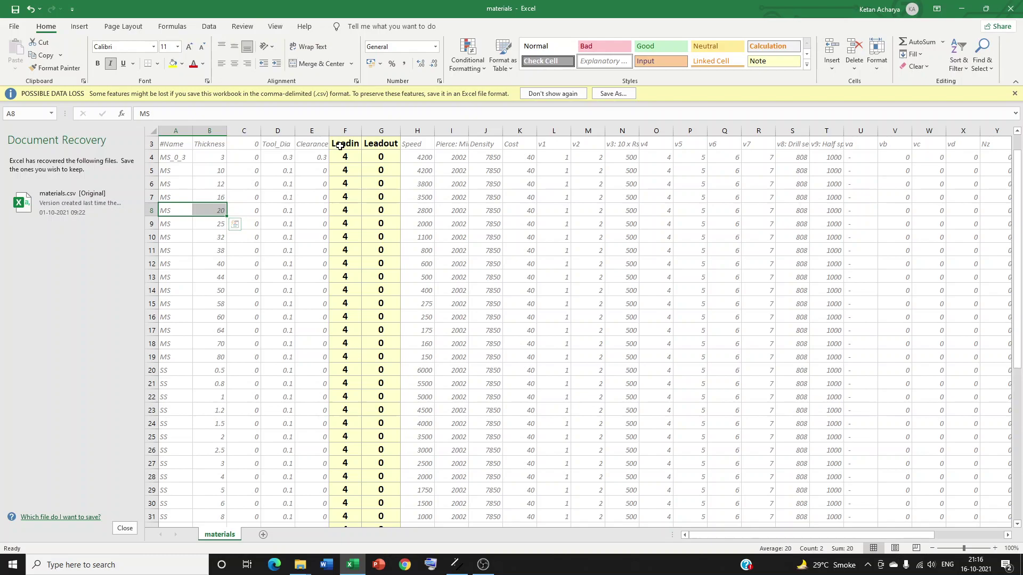
left_click(345, 131)
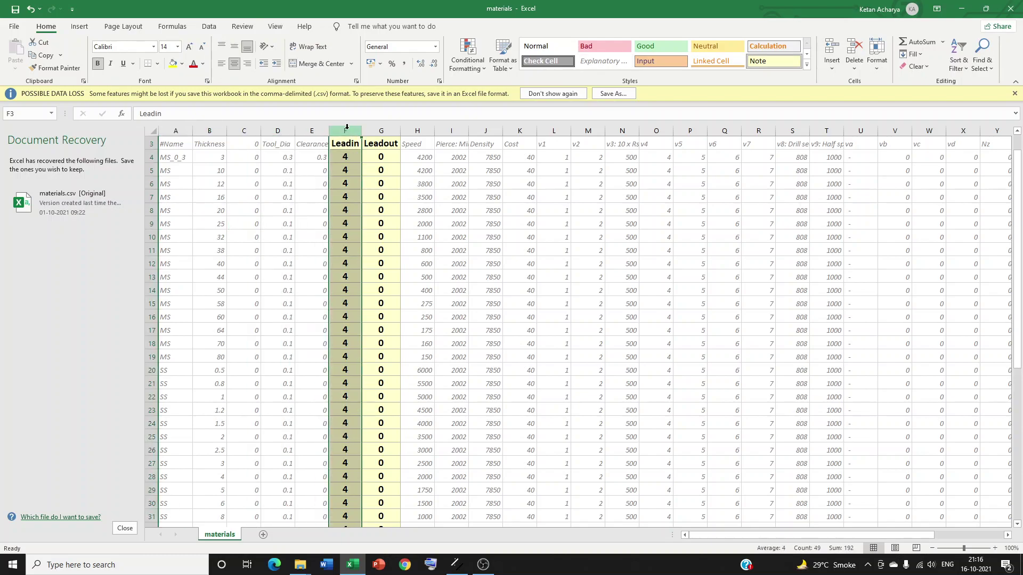
left_click(375, 130)
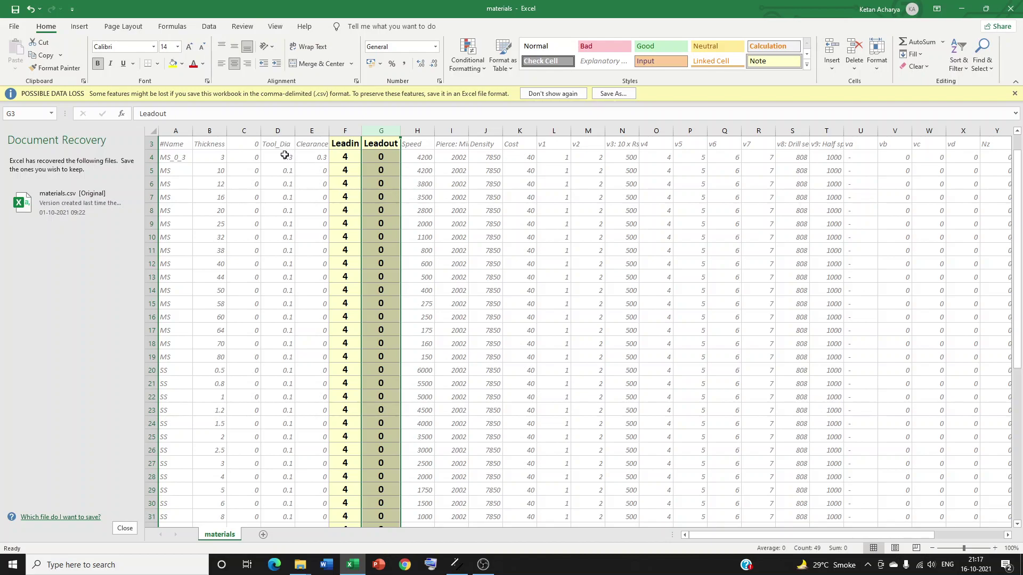
left_click(277, 132)
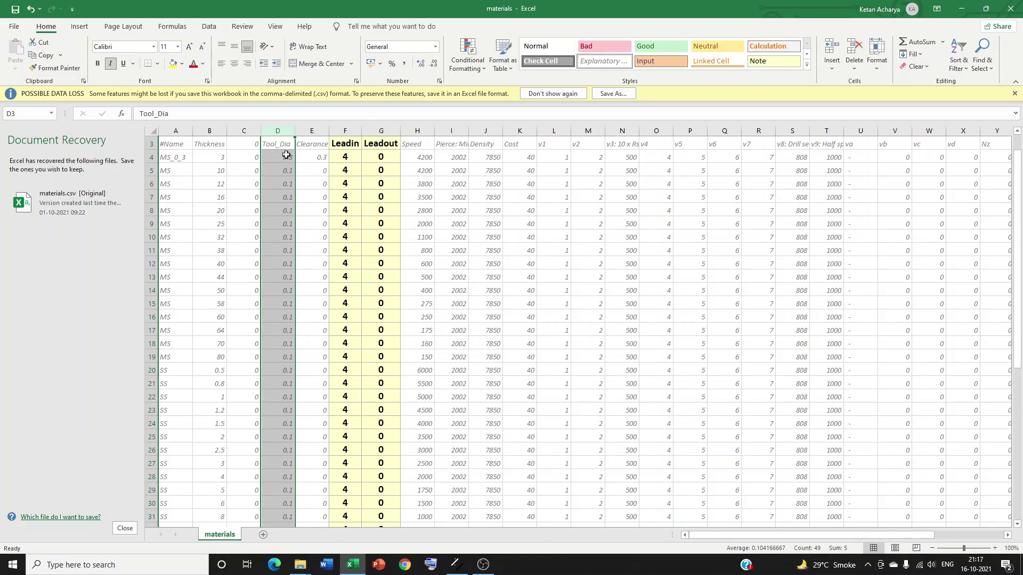
left_click(346, 158)
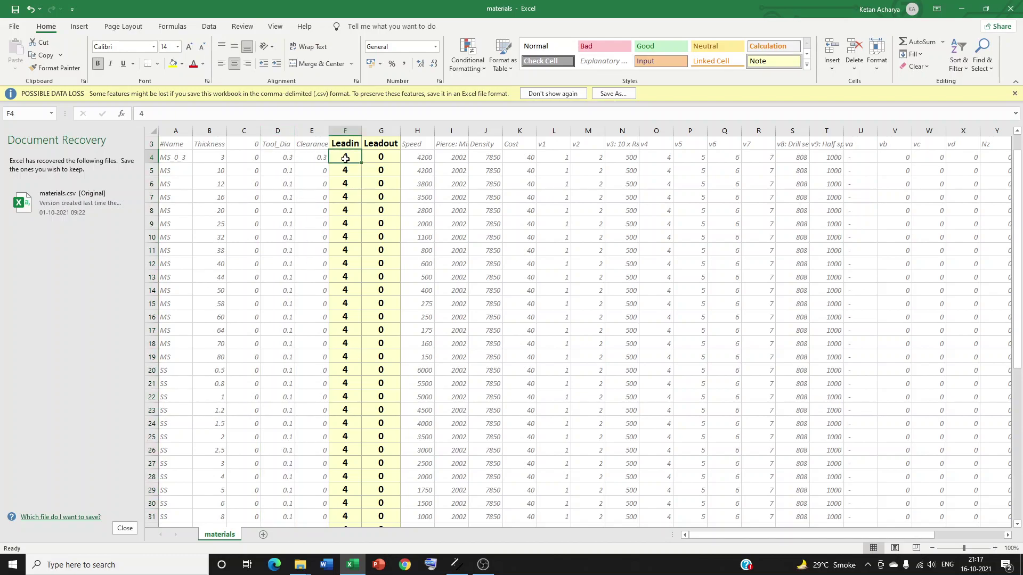
left_click(378, 157)
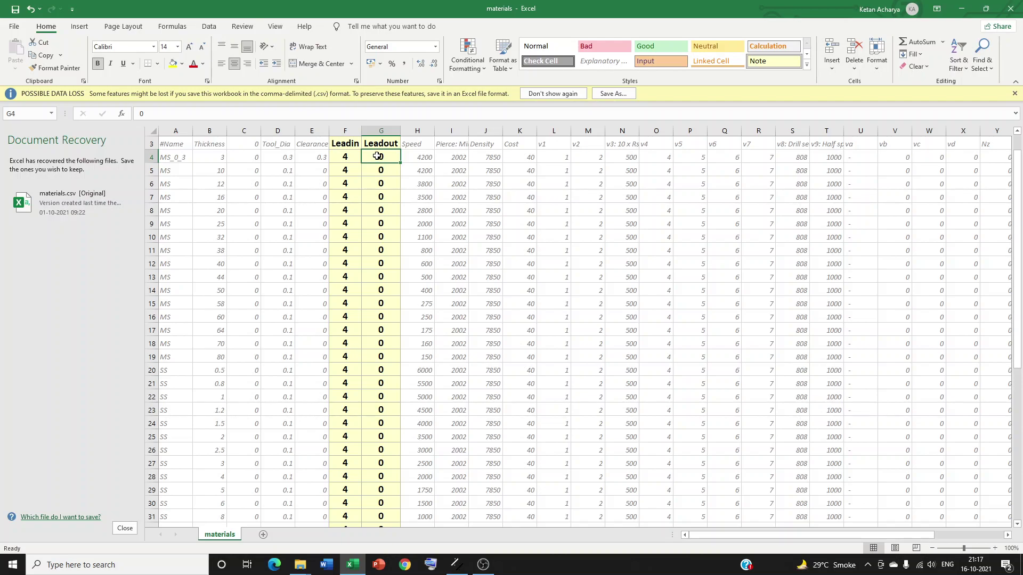
left_click(457, 565)
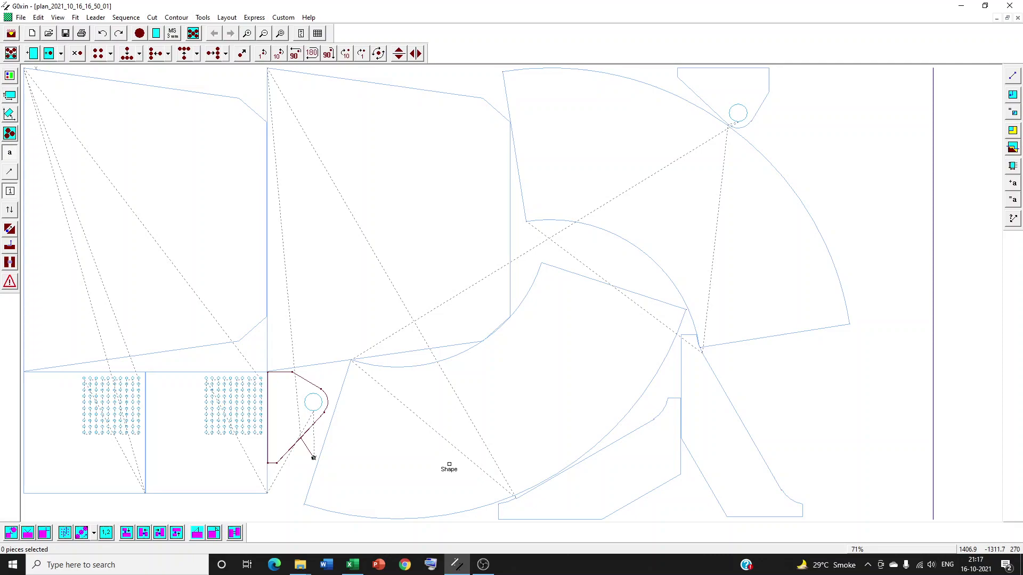
- Set the toolpath leader type to the straight perpendicular lead-in style and confirm the options
left_click(10, 32)
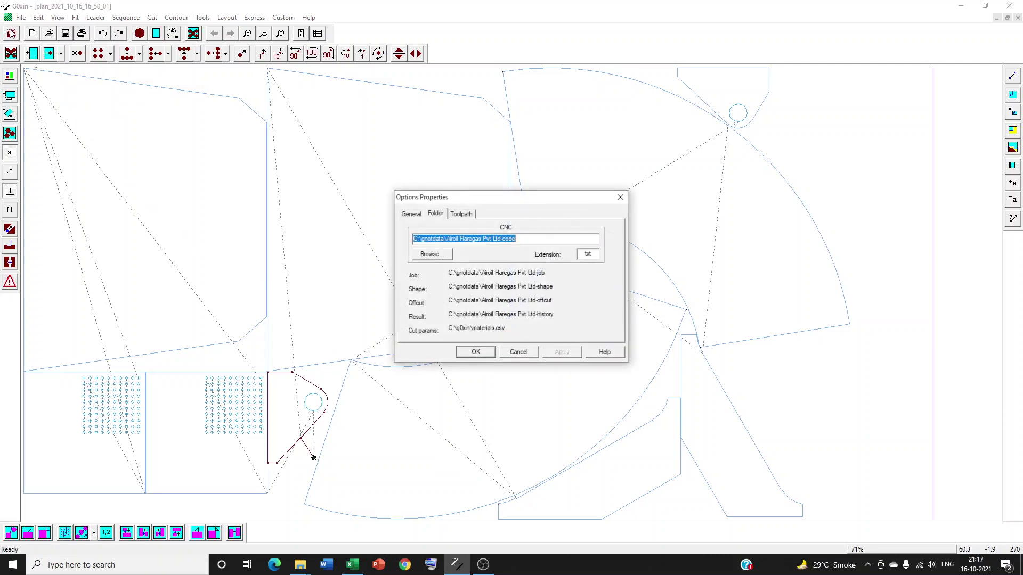
left_click(461, 213)
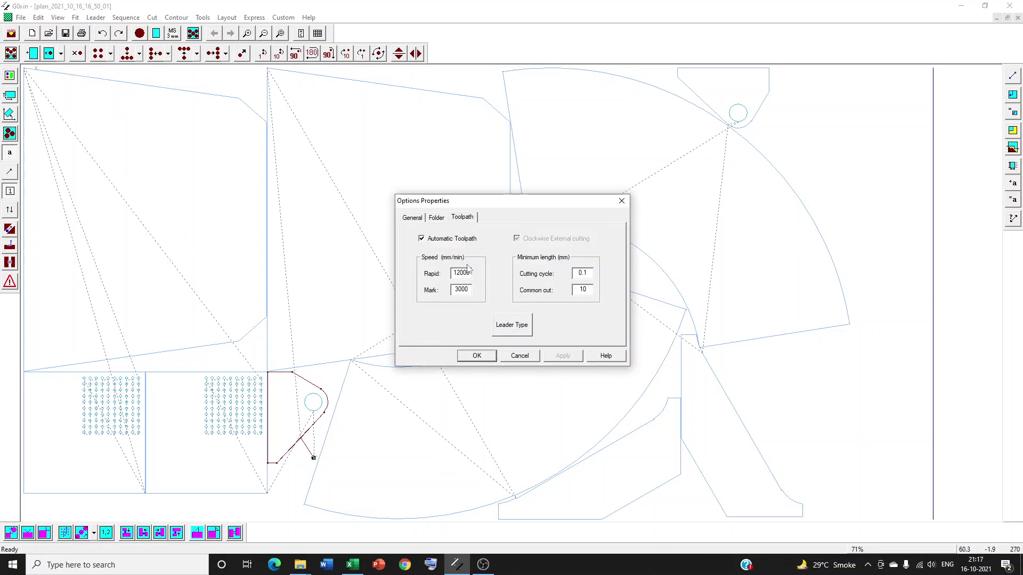
left_click(507, 324)
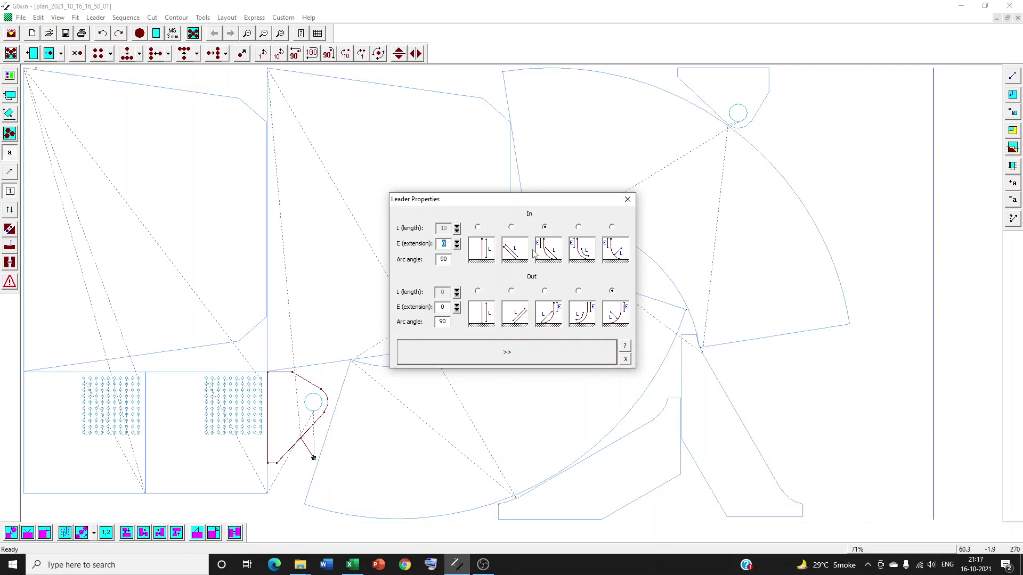
left_click(477, 228)
left_click(510, 353)
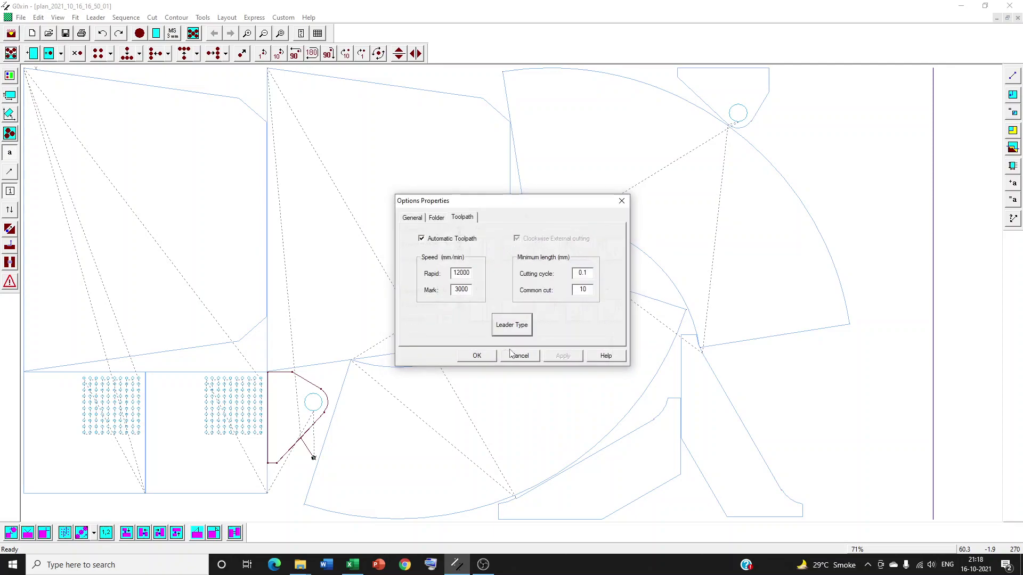
left_click(476, 356)
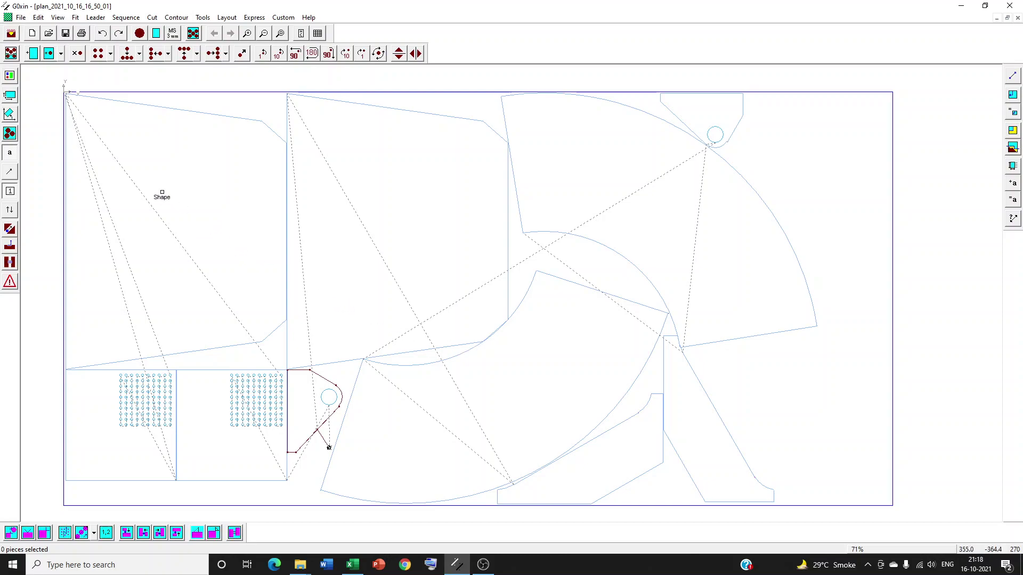
left_click(10, 133)
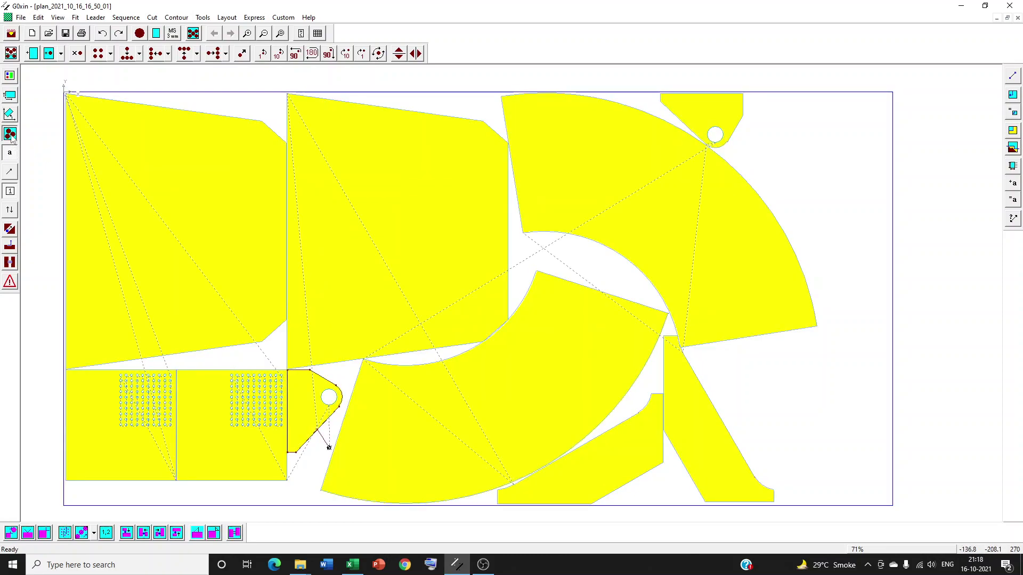
left_click(10, 133)
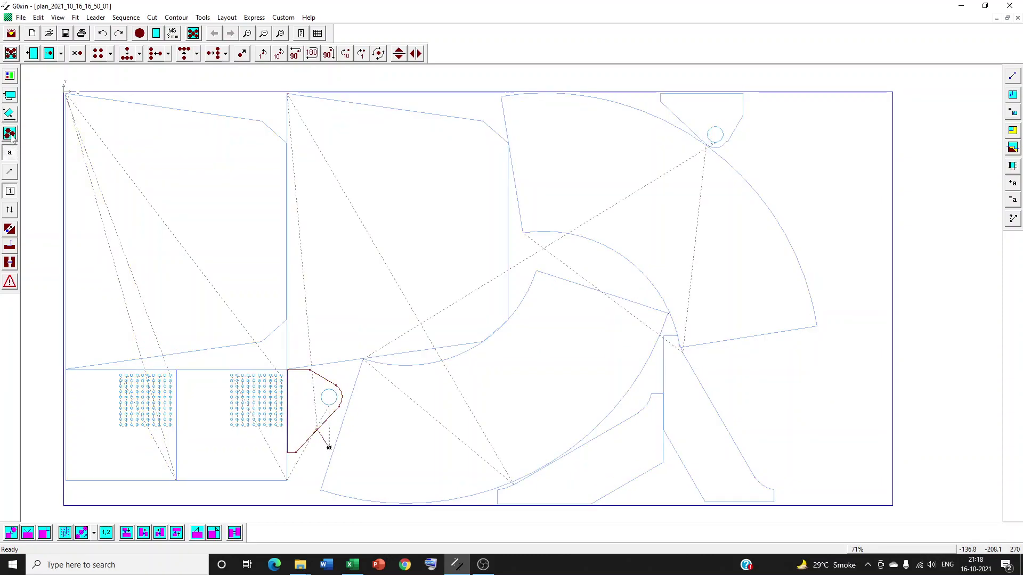
left_click(10, 191)
scroll(292, 467, "up", 2)
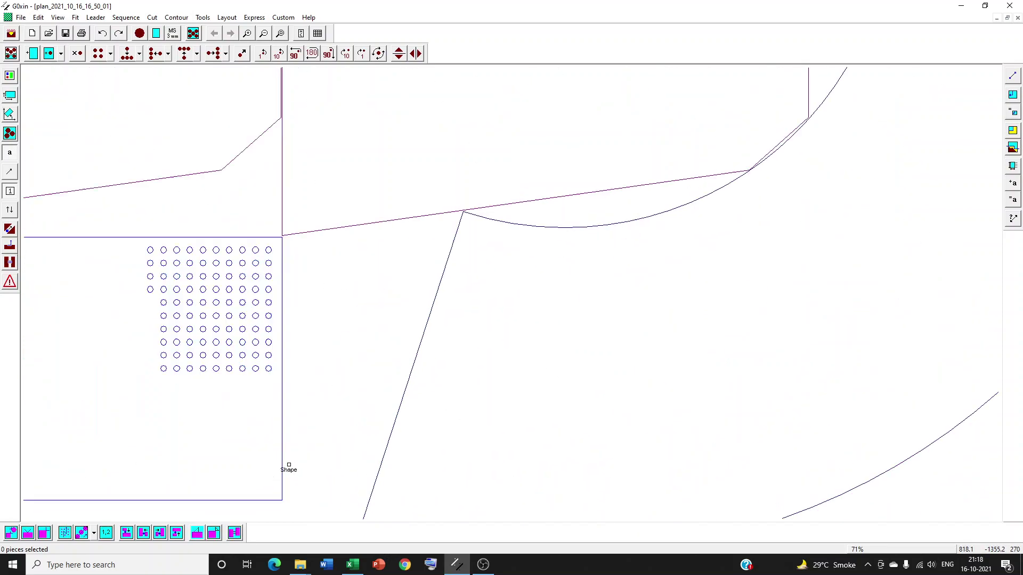
key("Page_Up")
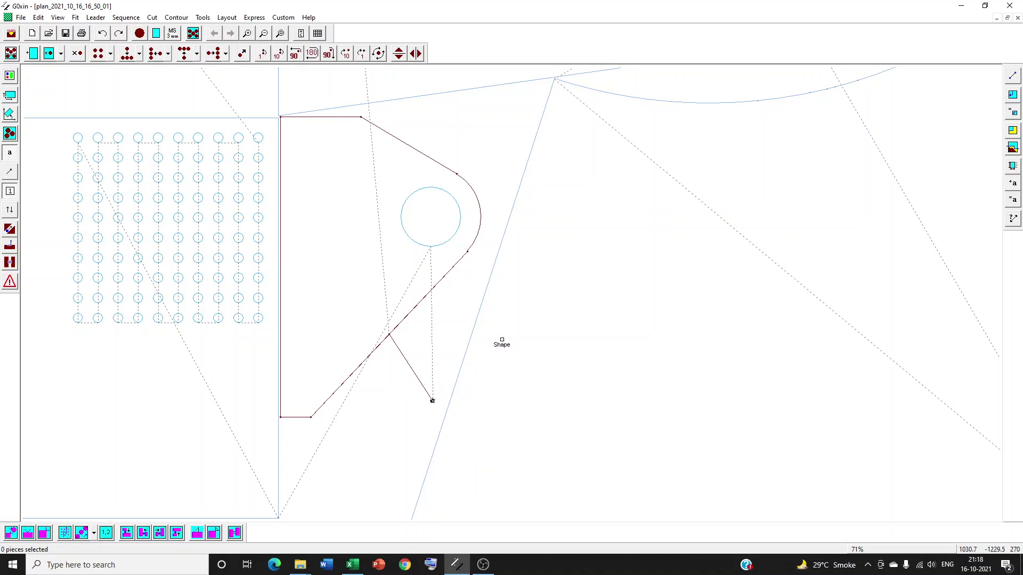
left_click(264, 33)
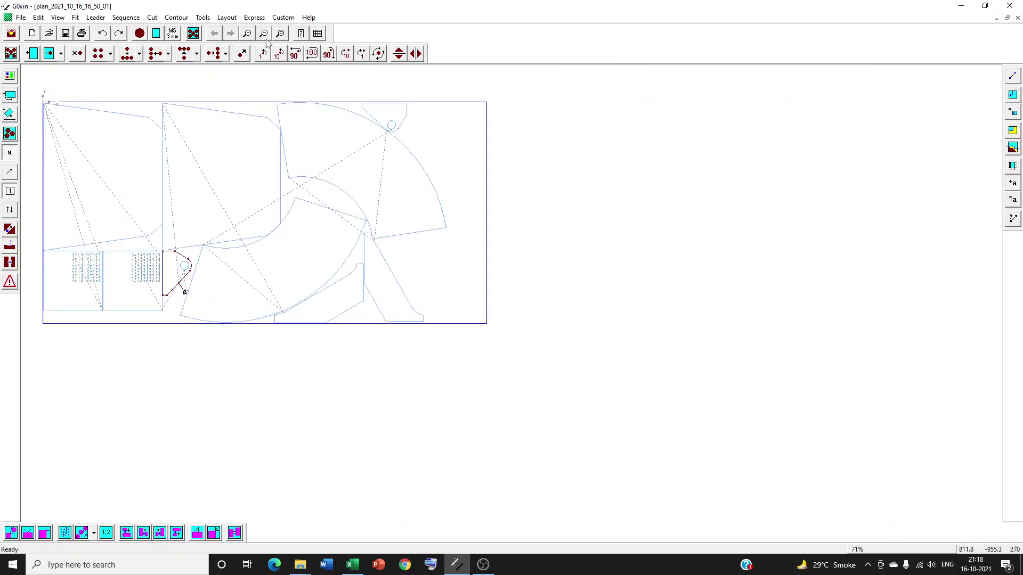
left_click(280, 33)
scroll(401, 230, "down", 1)
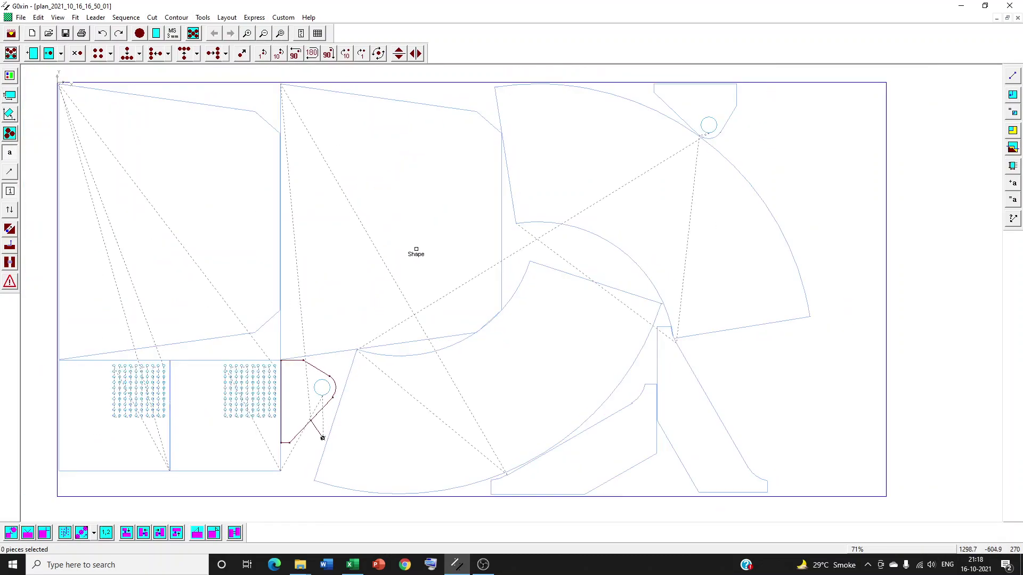
scroll(408, 244, "down", 1)
left_click_drag(436, 232, 77, 514)
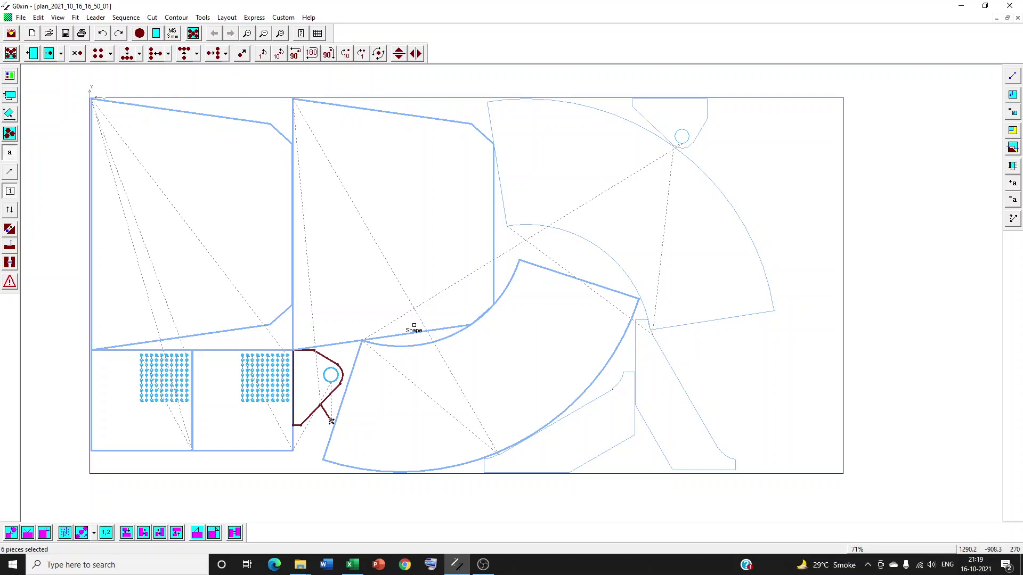
- Start automatic lead-ins with a 100% factor of safety and the 1 - Rapid style
left_click(96, 17)
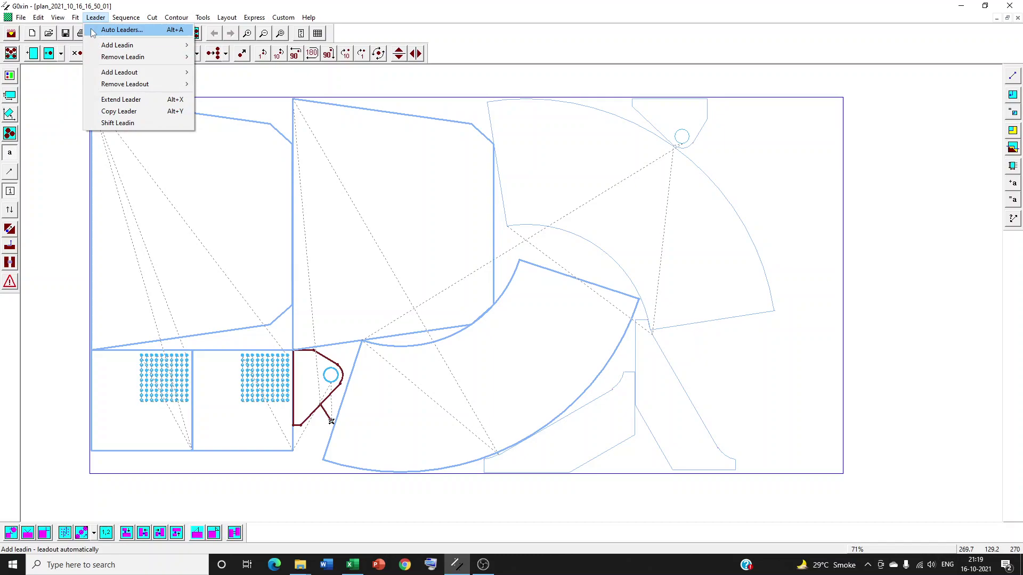
left_click(122, 31)
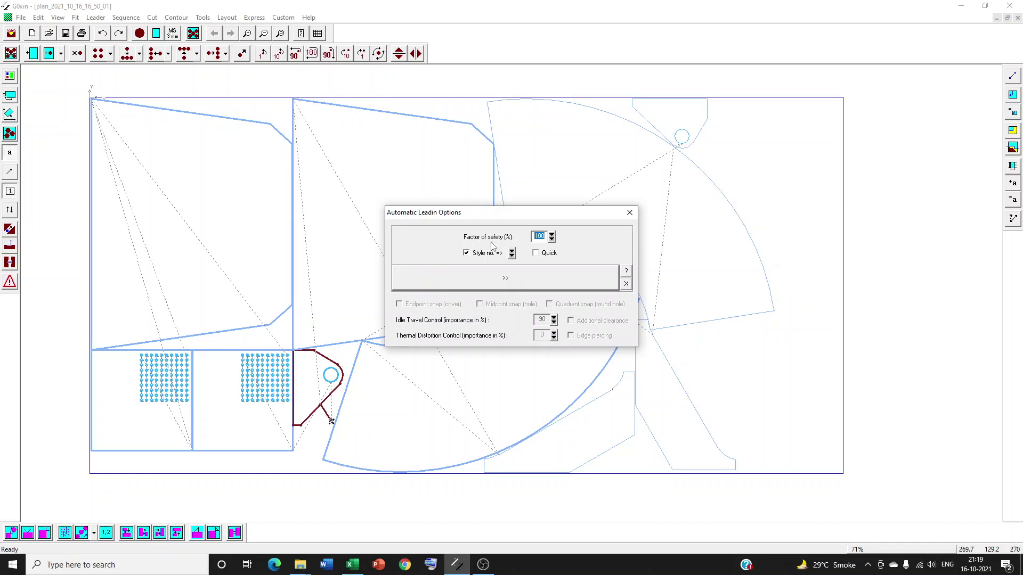
left_click(552, 237)
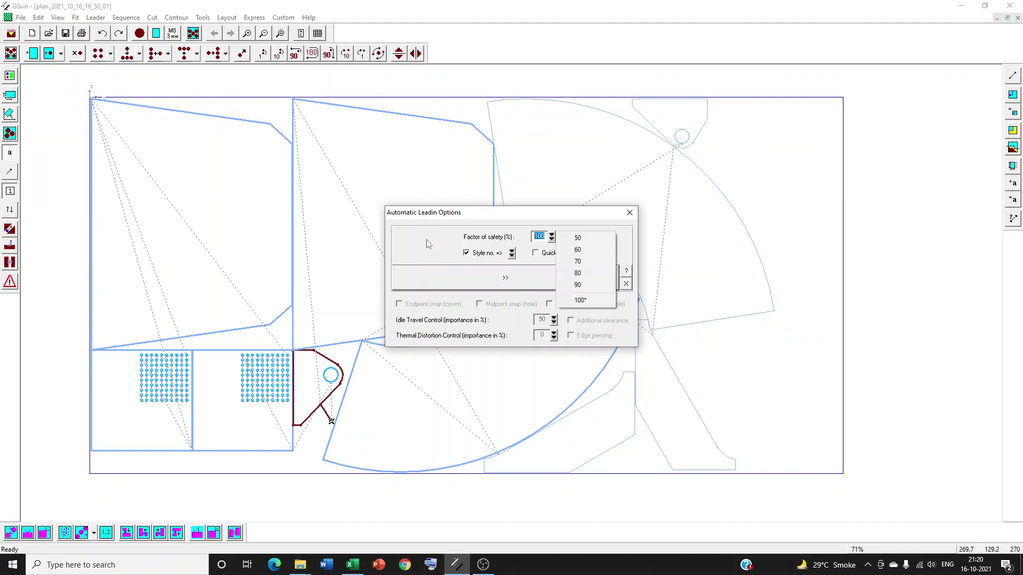
left_click(427, 239)
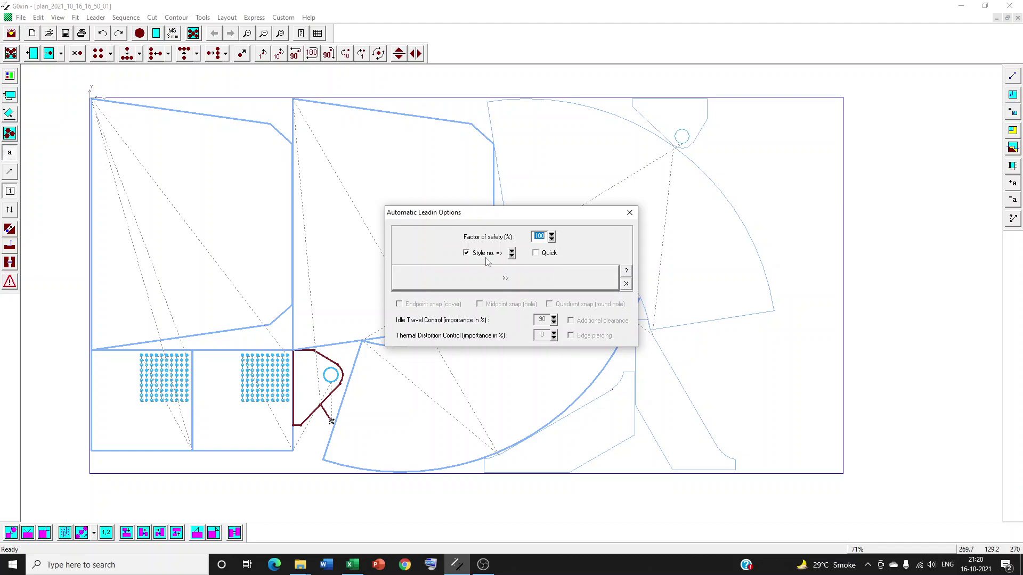
left_click(513, 253)
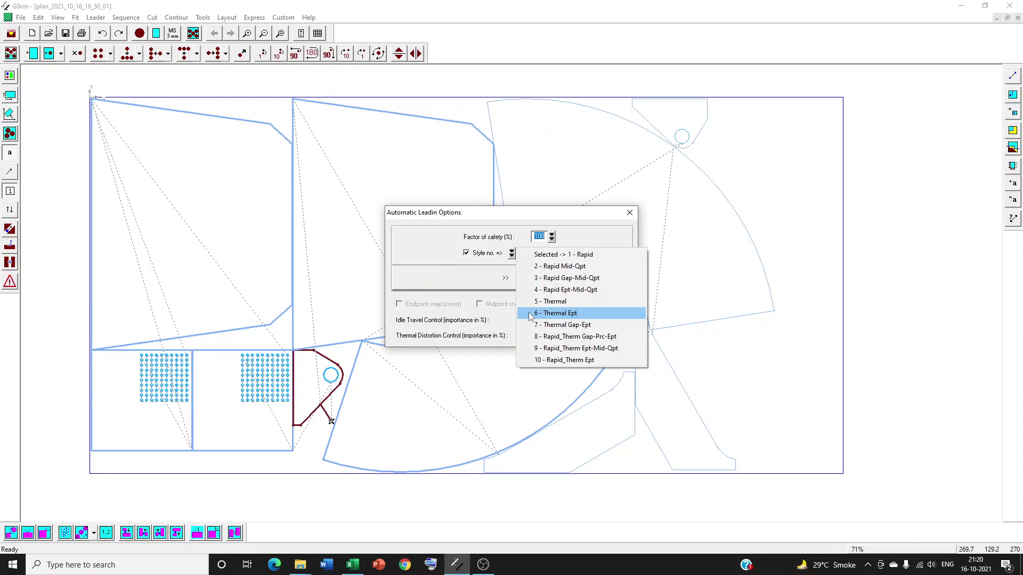
left_click(537, 257)
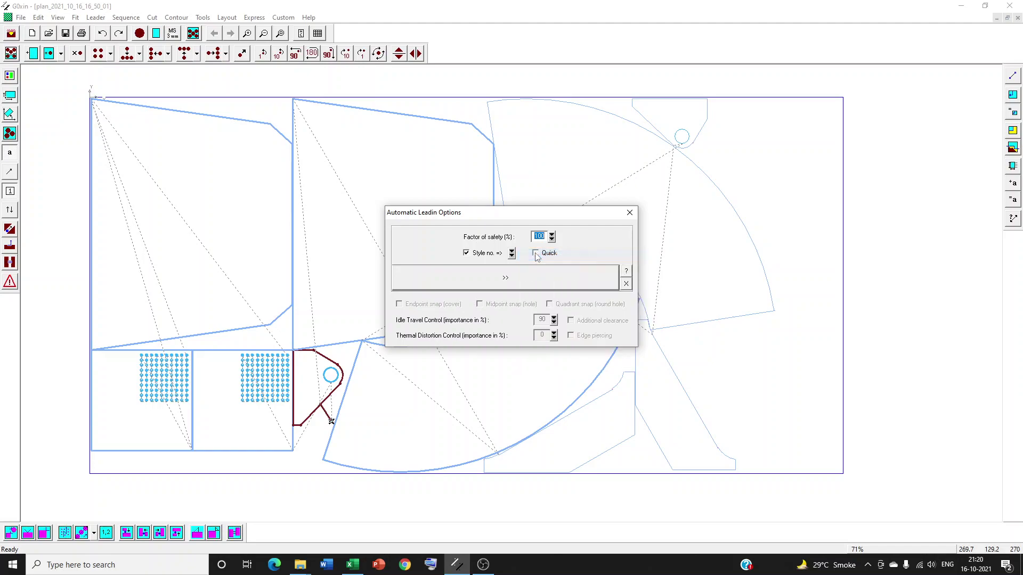
- Generate the automatic lead-ins and zoom into the hole grid to inspect them
left_click(515, 282)
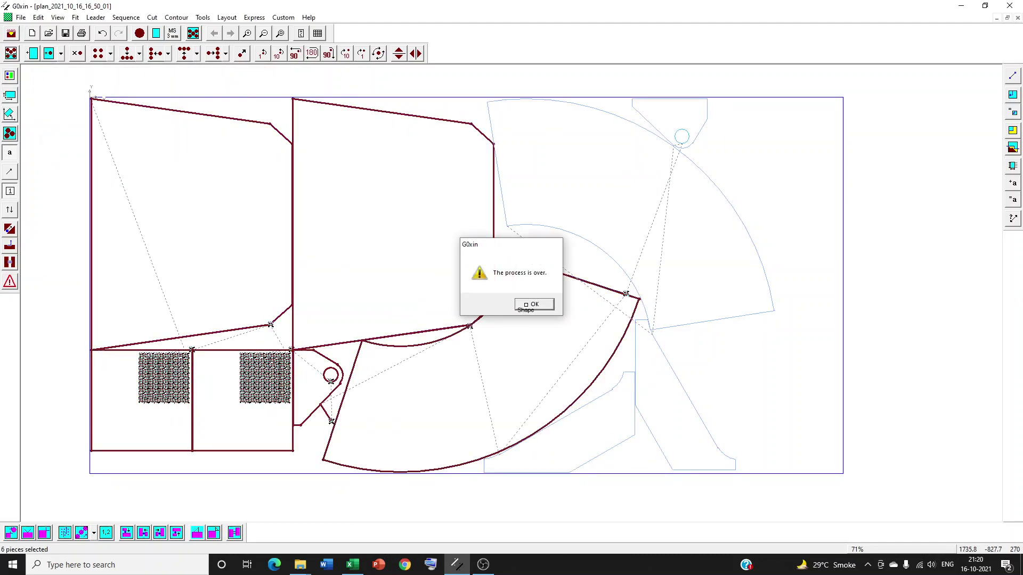
left_click(528, 304)
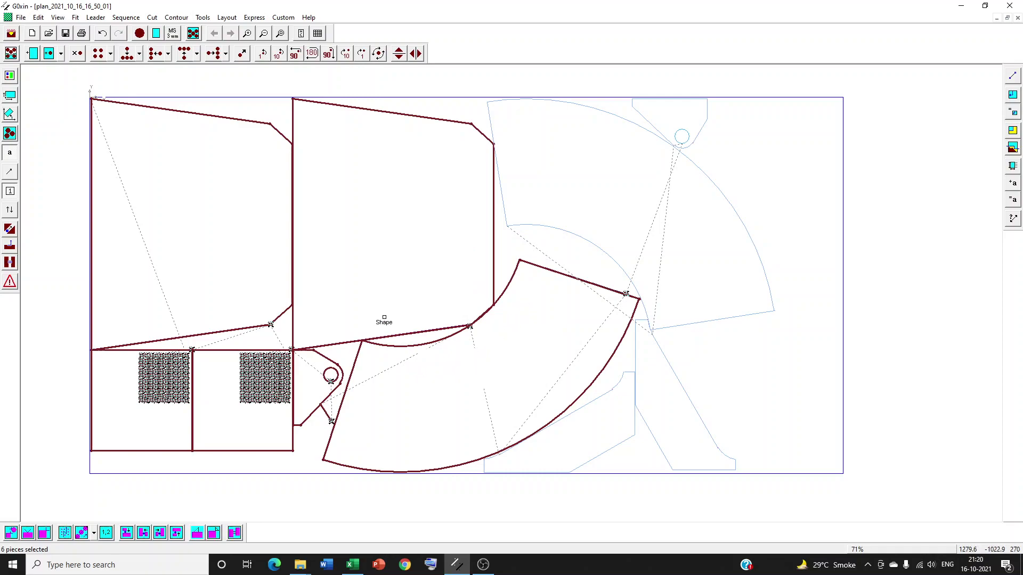
left_click(248, 33)
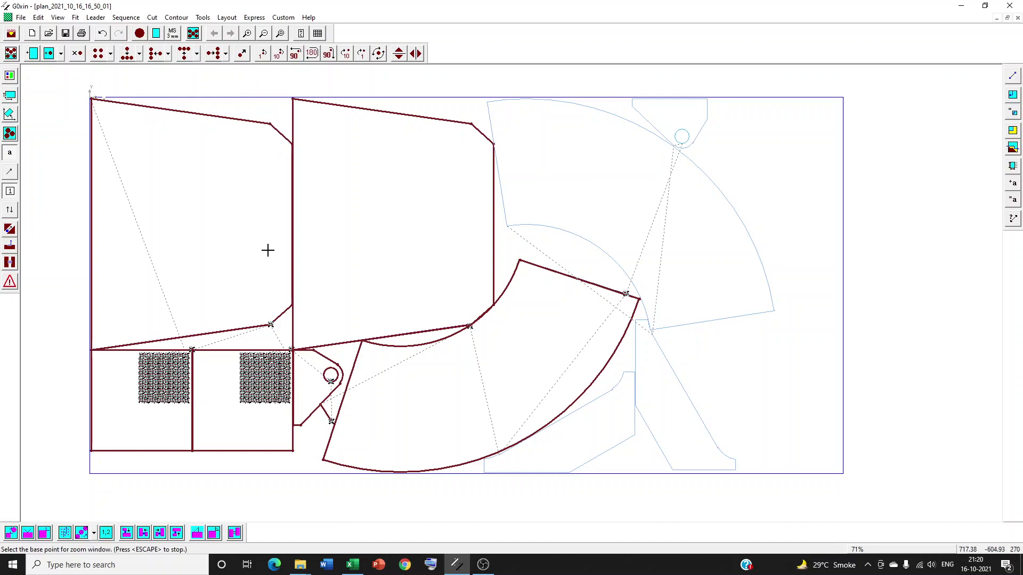
scroll(284, 368, "up", 3)
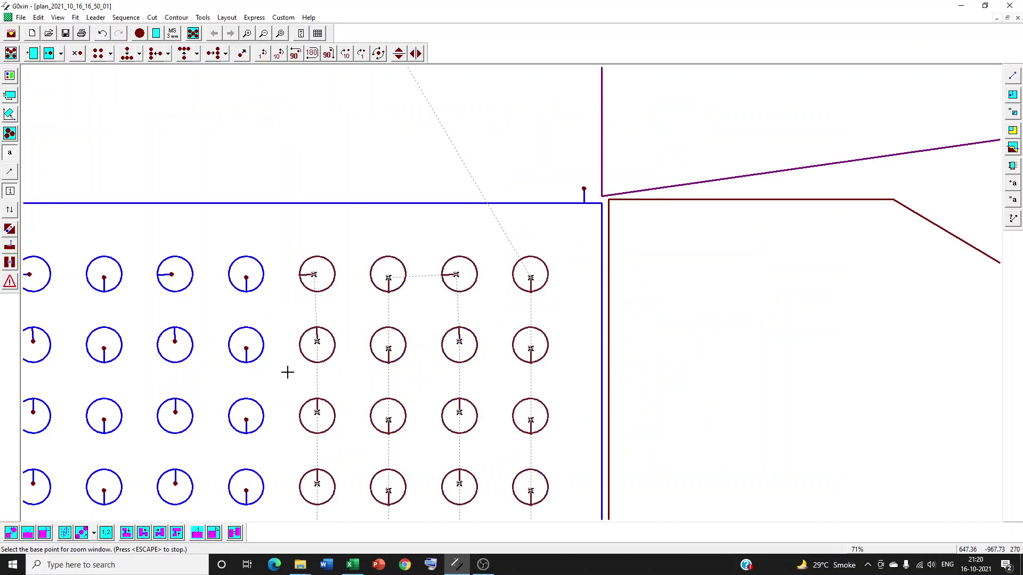
scroll(287, 371, "up", 1)
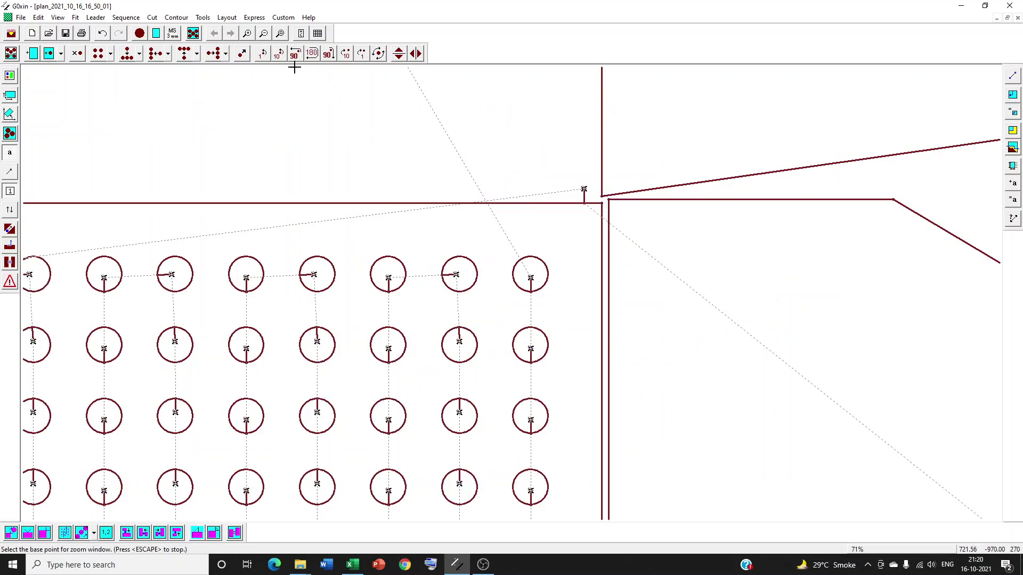
- Zoom back to the whole nested layout and select all six pieces
left_click(280, 33)
key("ctrl+a")
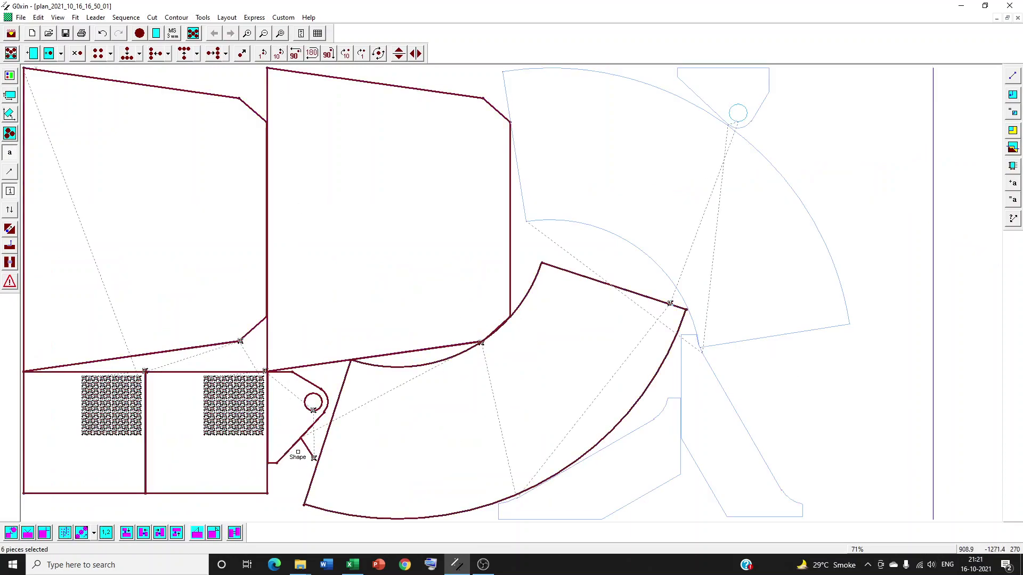
scroll(299, 451, "up", 1)
scroll(298, 452, "up", 1)
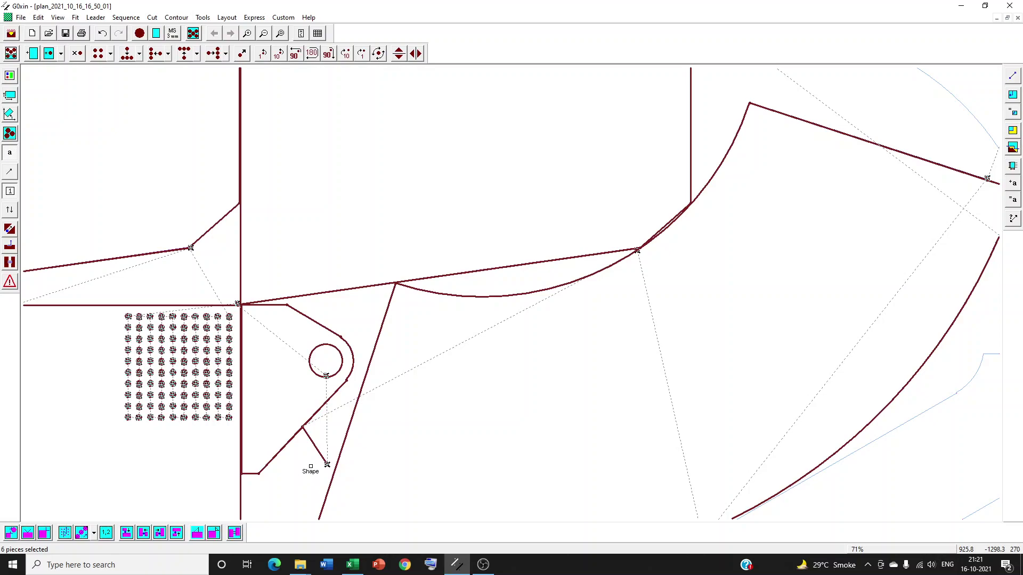
left_click(279, 33)
key("ctrl+a")
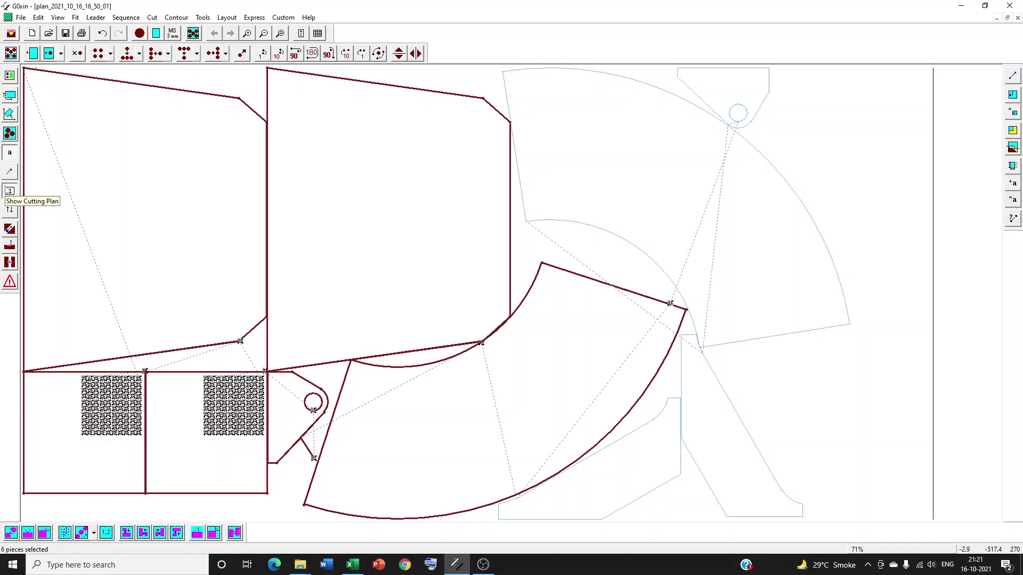
- Undo the automatic lead-ins, deselect all pieces, and bring up the Custom laser options
left_click(103, 33)
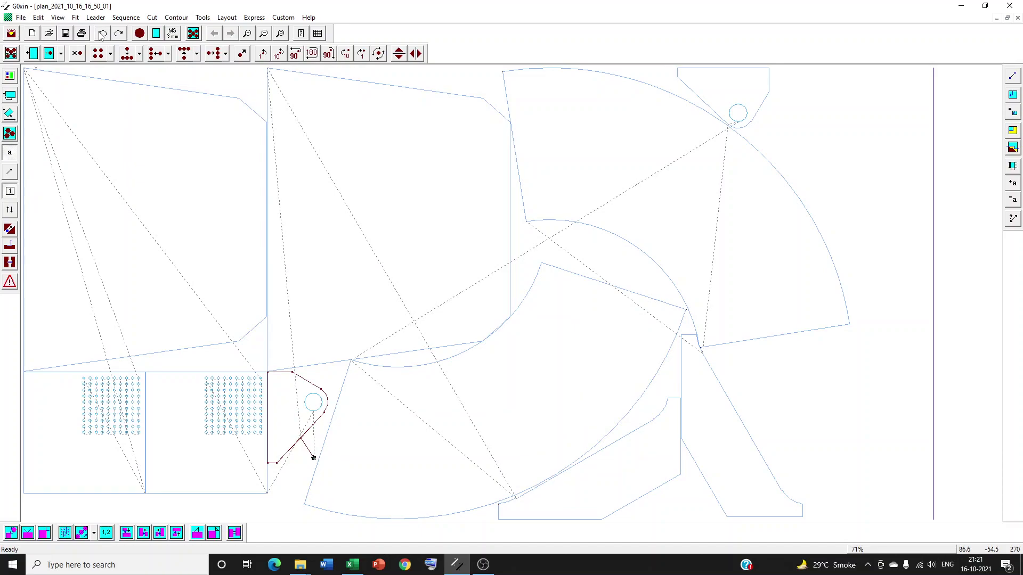
left_click(102, 33)
left_click(283, 16)
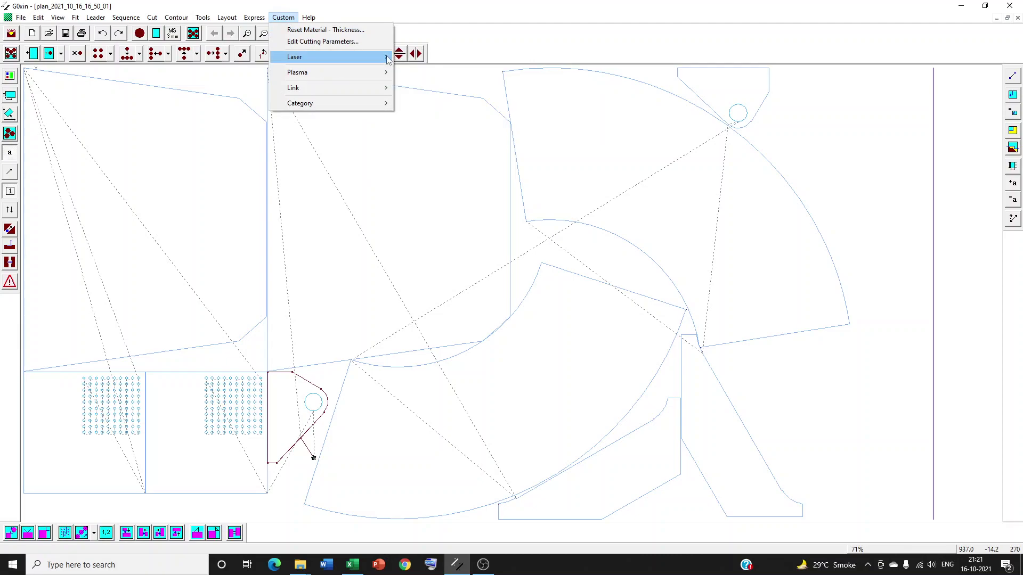
mouse_move(294, 57)
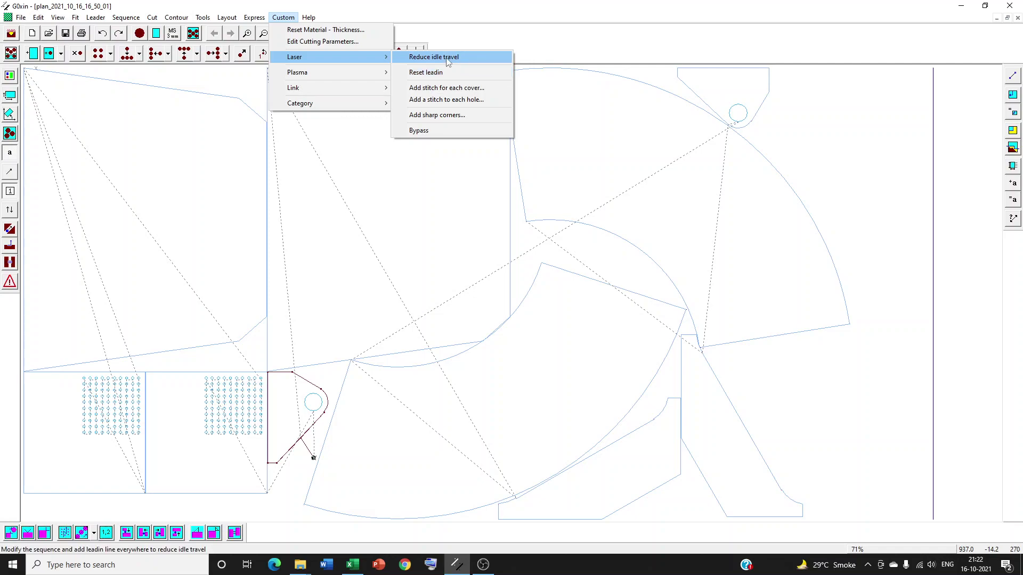
- Run Custom > Laser > Reduce idle travel, accept the completion message, and bring up the Express menu
left_click(448, 61)
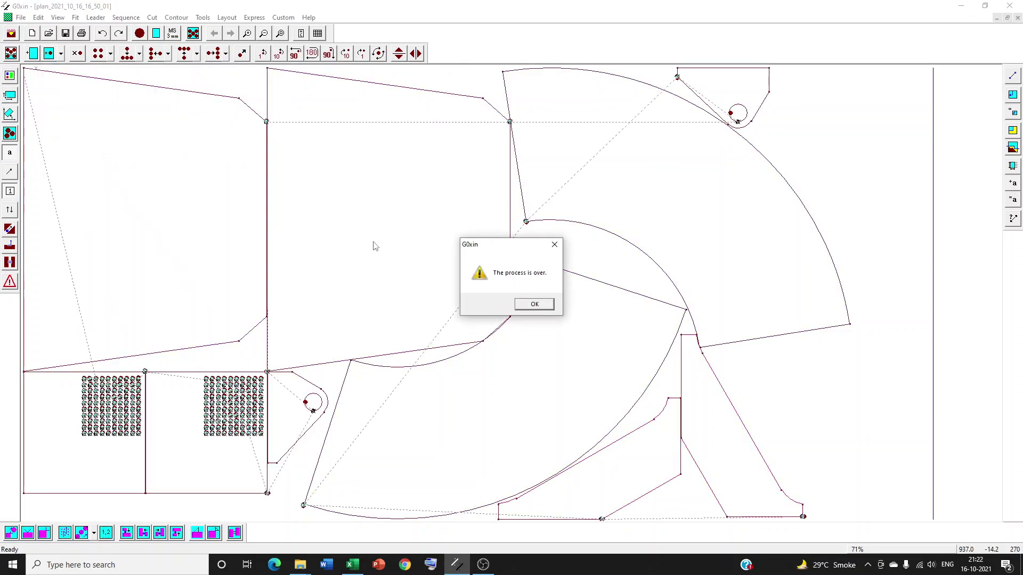
left_click(535, 304)
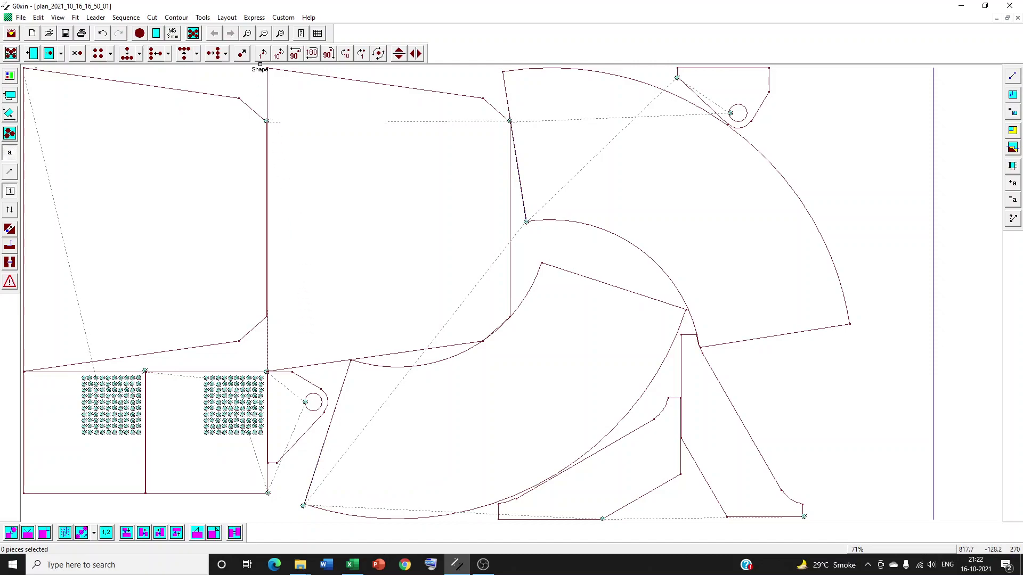
left_click(254, 18)
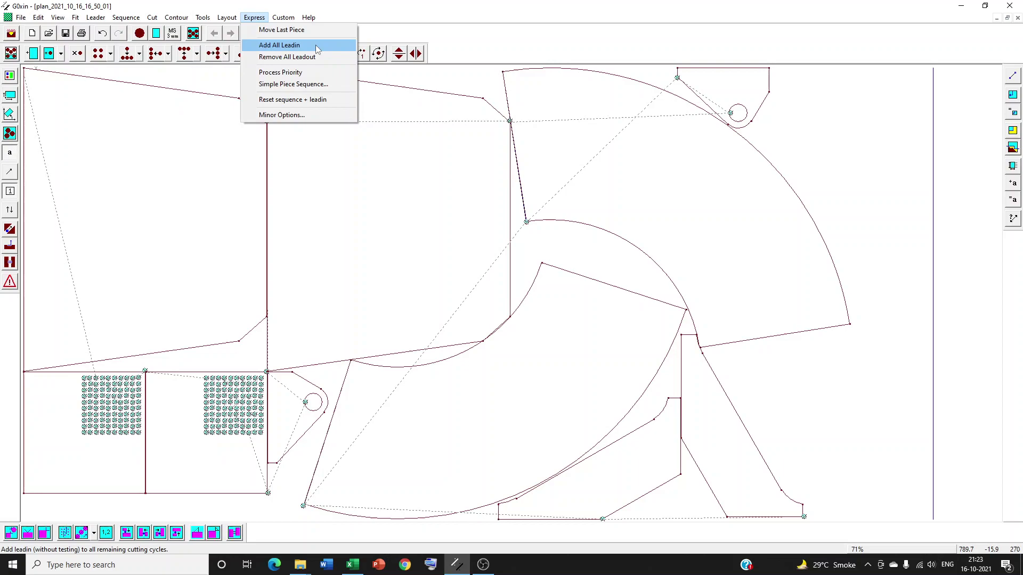
- Close the Express menu, check the Layout menu without running anything, then bring up the Leader menu
left_click(312, 176)
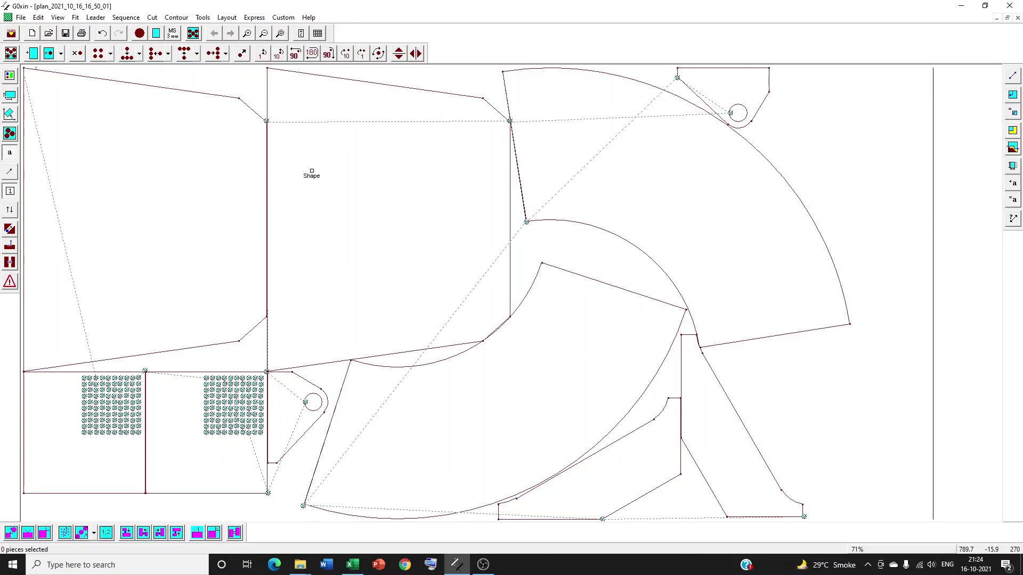
left_click(227, 17)
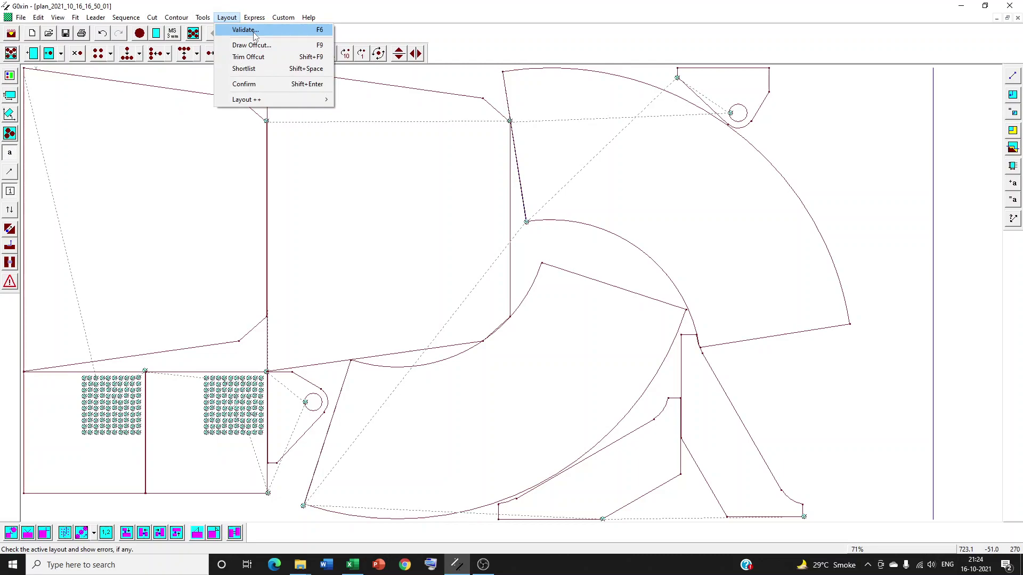
left_click(160, 188)
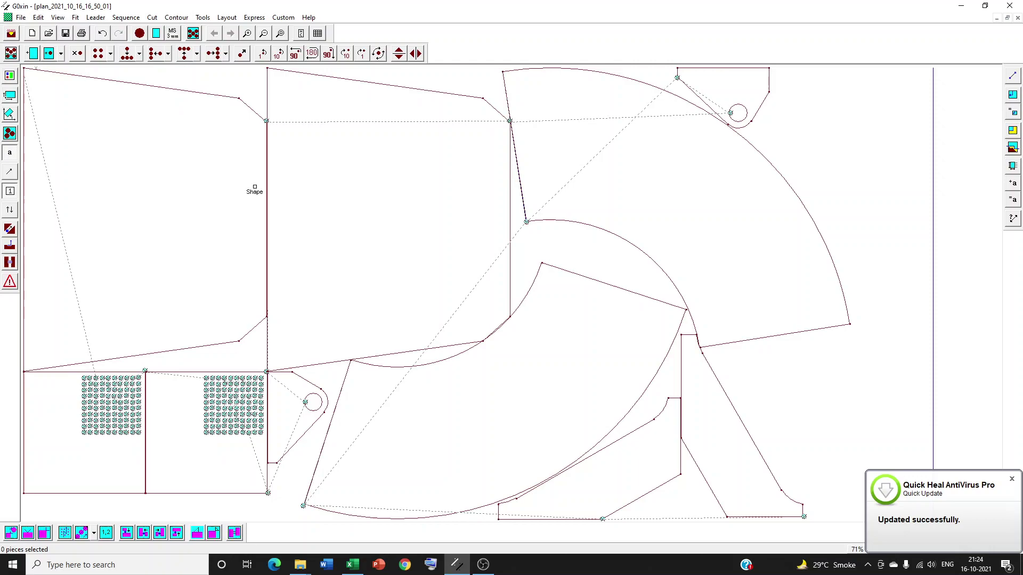
left_click(96, 17)
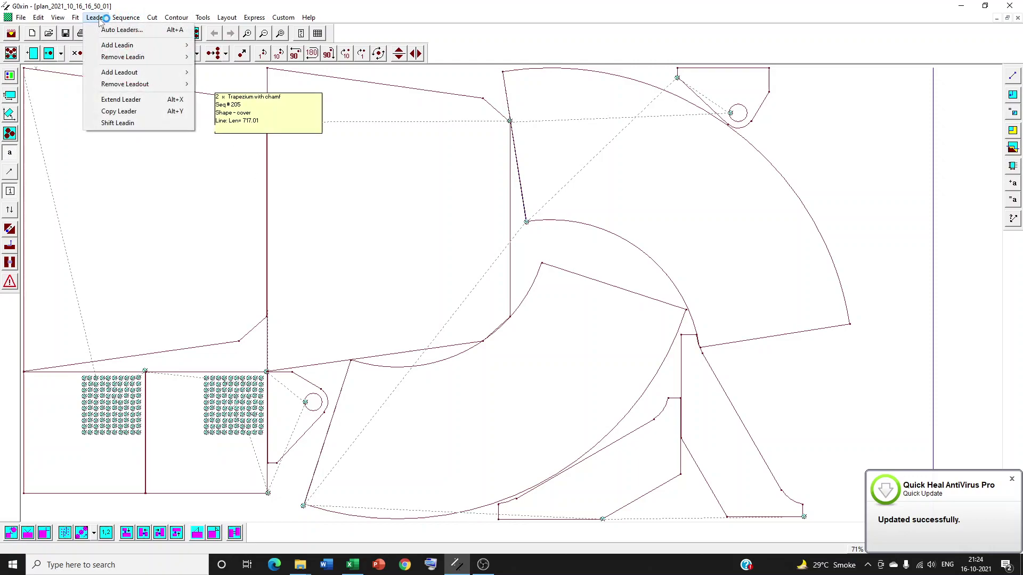